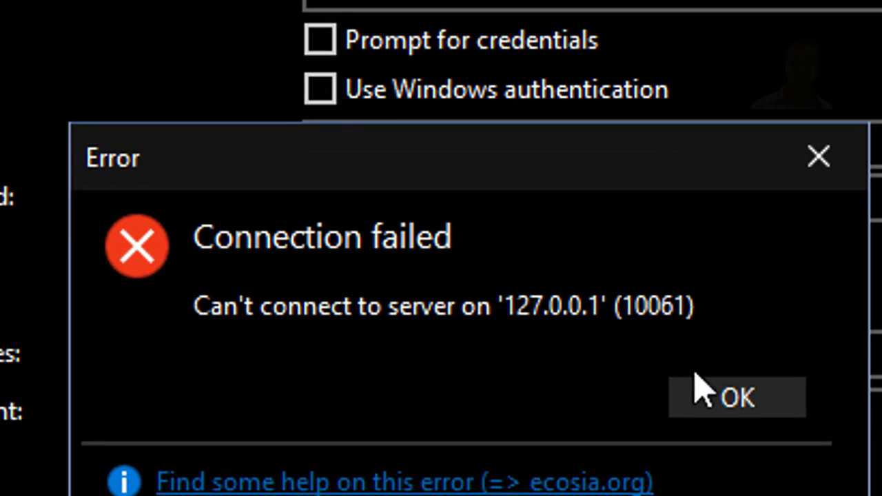
# Dismiss the connection error, open the preferences and start browsing for the MySQL command line programs folder.
pyautogui.click(737, 398)
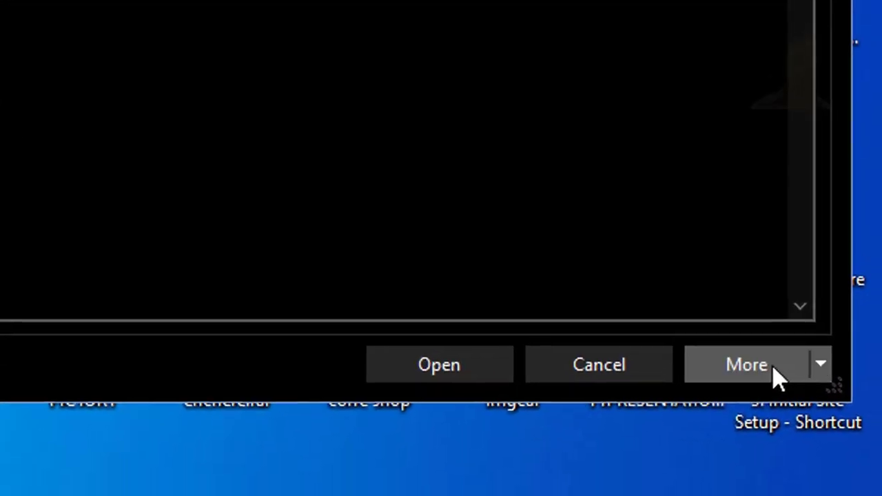
pyautogui.click(827, 440)
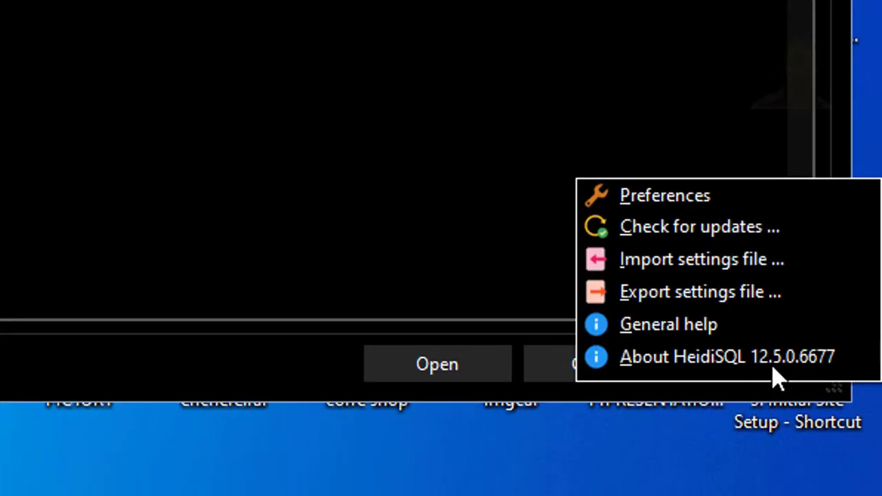
pyautogui.click(703, 206)
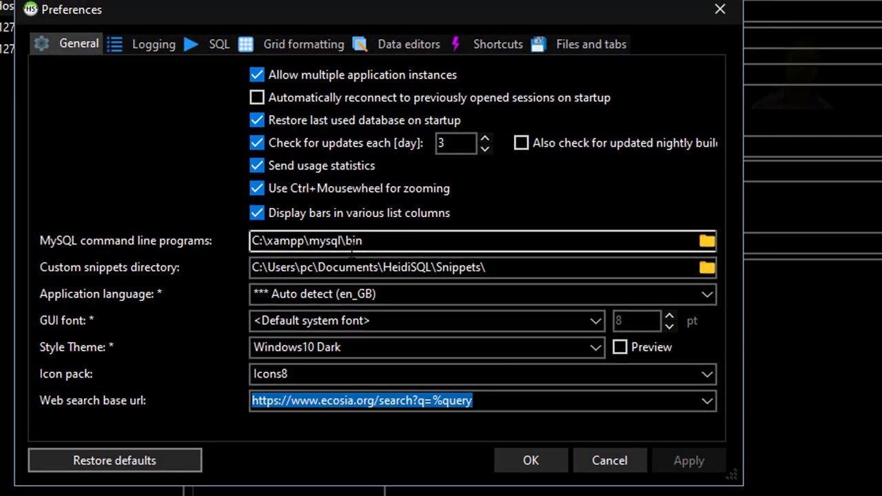
pyautogui.click(365, 240)
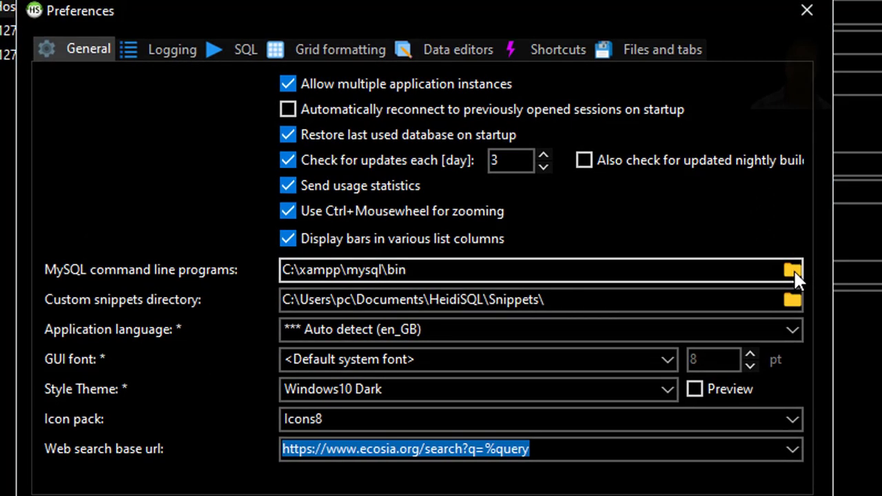
pyautogui.click(792, 270)
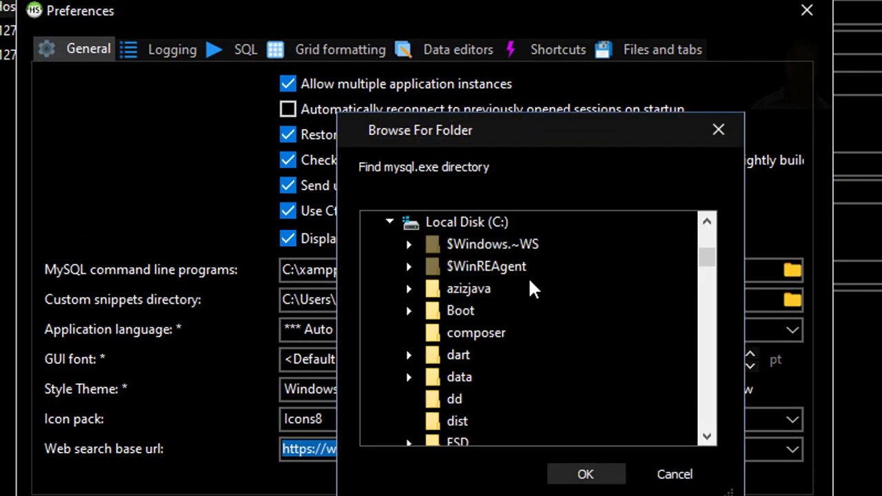
pyautogui.click(389, 222)
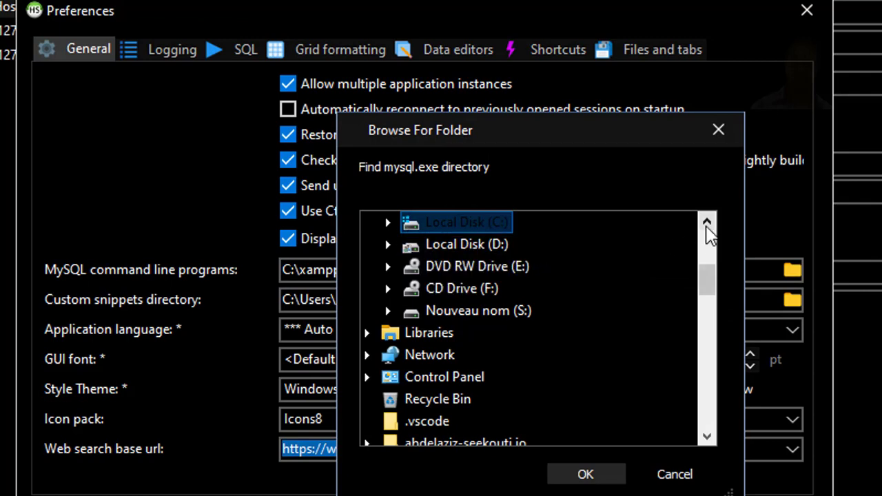
pyautogui.click(707, 221)
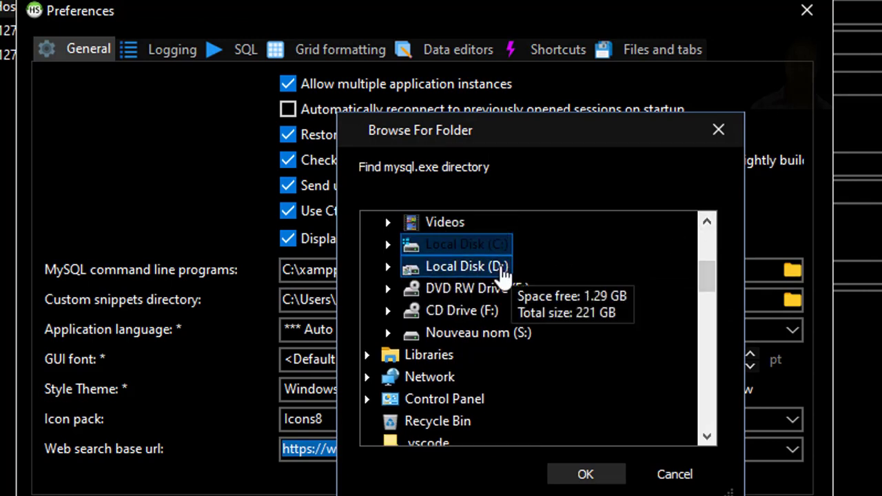
pyautogui.doubleClick(504, 272)
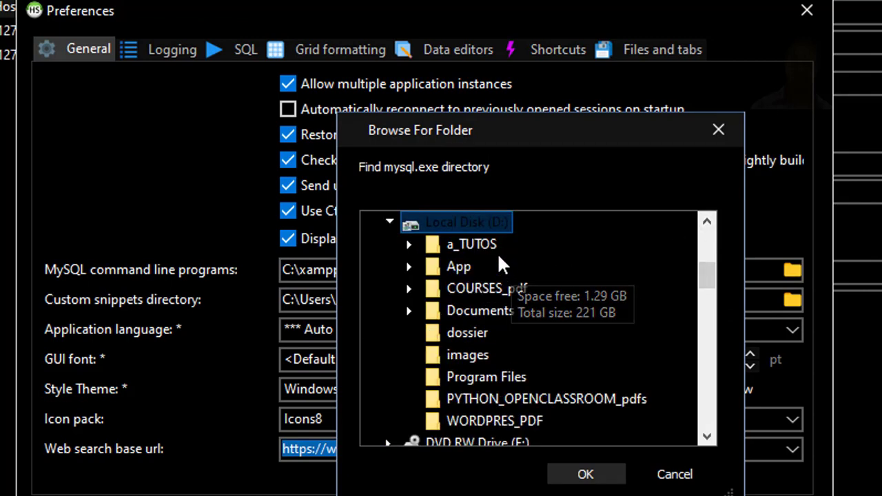
pyautogui.click(390, 223)
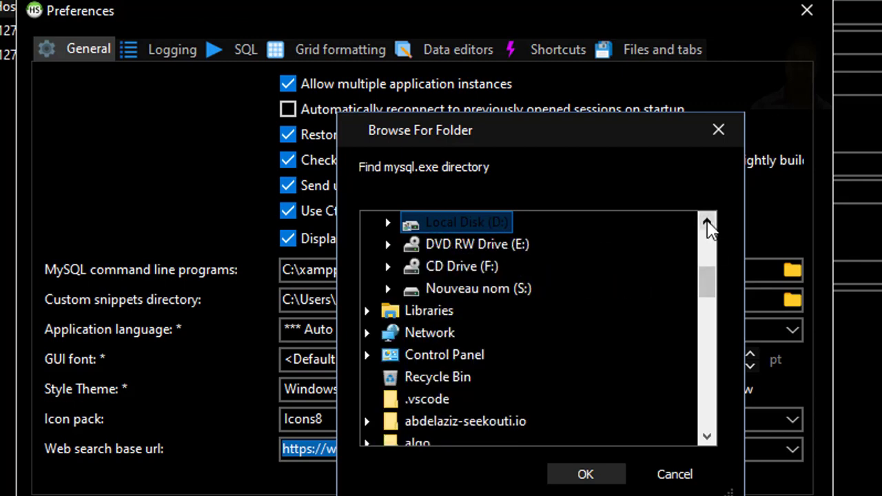
pyautogui.click(707, 222)
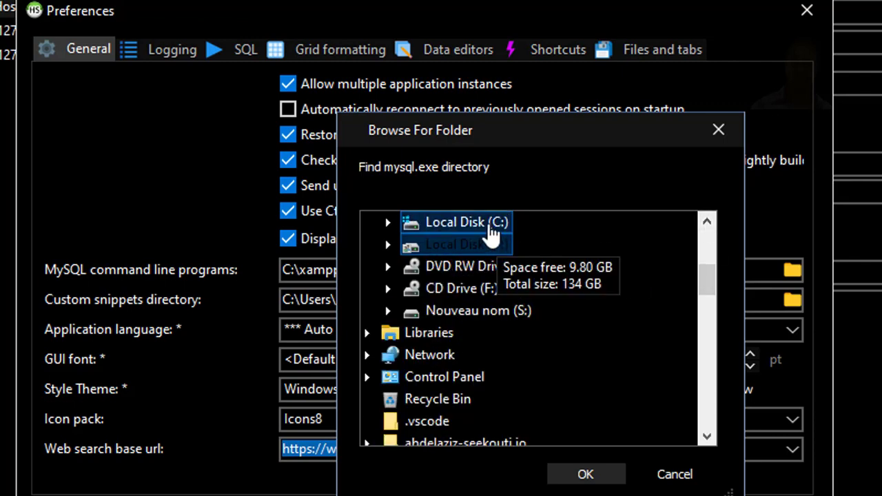
pyautogui.click(706, 222)
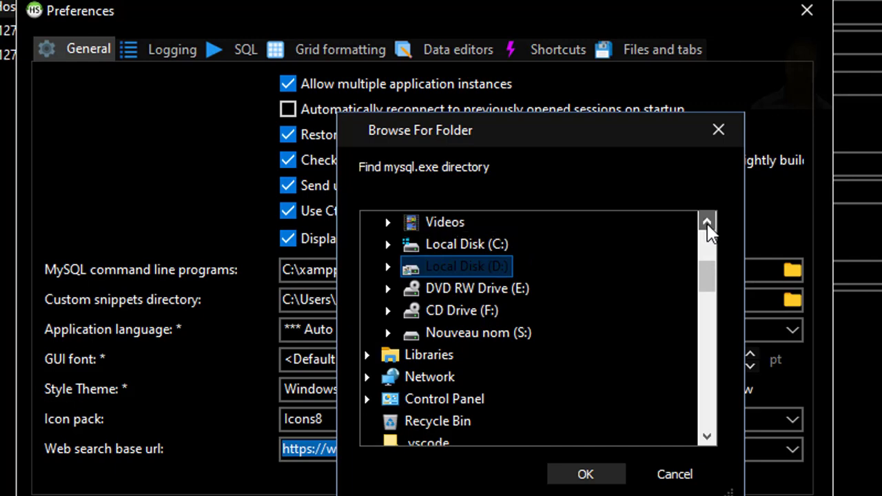
pyautogui.doubleClick(483, 250)
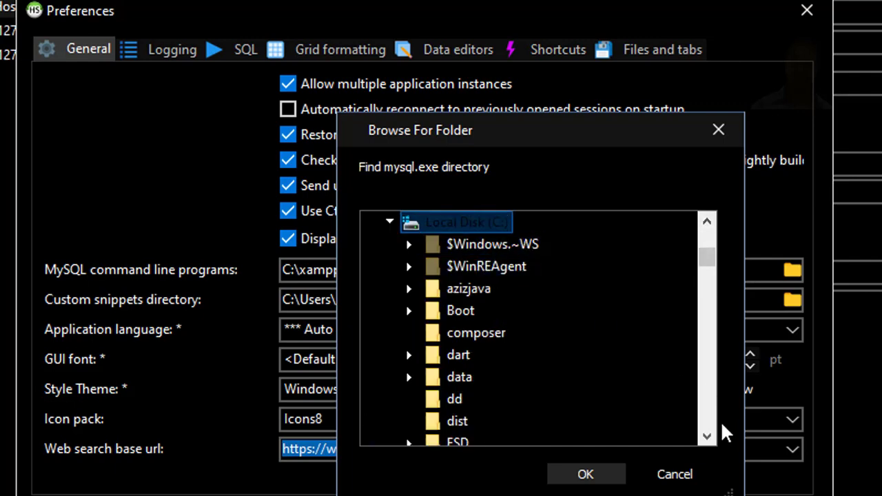
# Find the xampp folder on Local Disk (C:) and select it to show its subfolders.
pyautogui.click(707, 438)
pyautogui.click(707, 437)
pyautogui.click(707, 437)
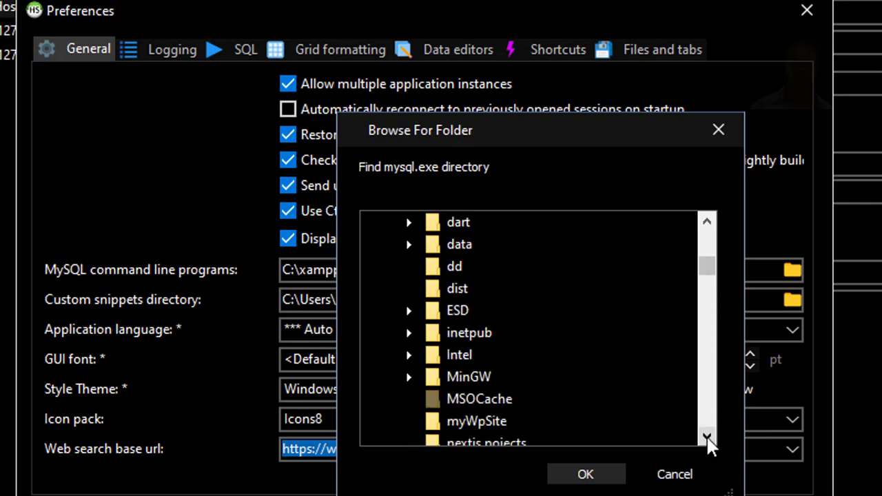
pyautogui.click(707, 437)
pyautogui.click(707, 437)
pyautogui.click(708, 437)
pyautogui.click(707, 438)
pyautogui.click(707, 438)
pyautogui.click(708, 438)
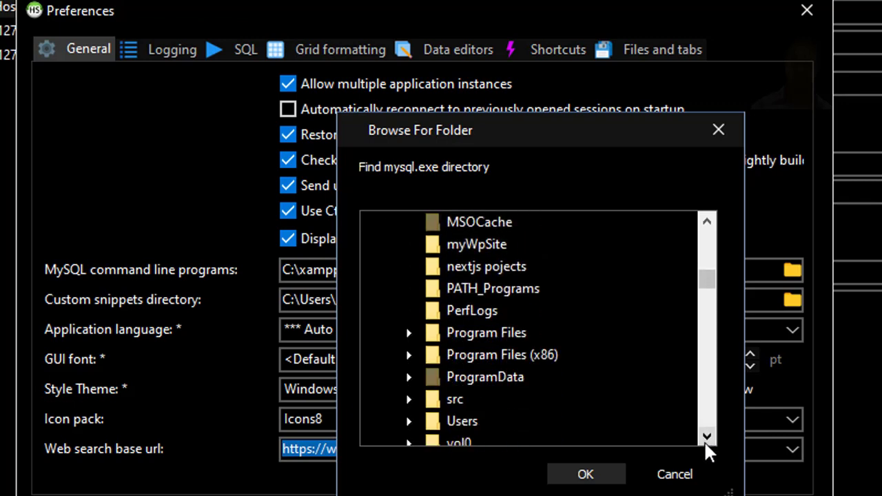
pyautogui.click(707, 438)
pyautogui.click(707, 437)
pyautogui.click(707, 437)
pyautogui.click(707, 437)
pyautogui.click(707, 437)
pyautogui.click(707, 437)
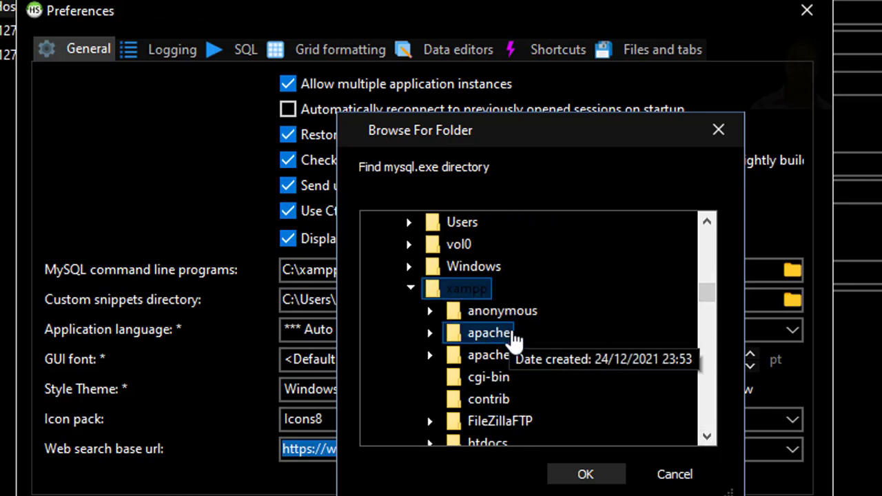
# Find and select the mysql folder inside the xampp folder.
pyautogui.click(707, 438)
pyautogui.click(708, 438)
pyautogui.click(707, 437)
pyautogui.click(707, 437)
pyautogui.click(707, 437)
pyautogui.click(707, 438)
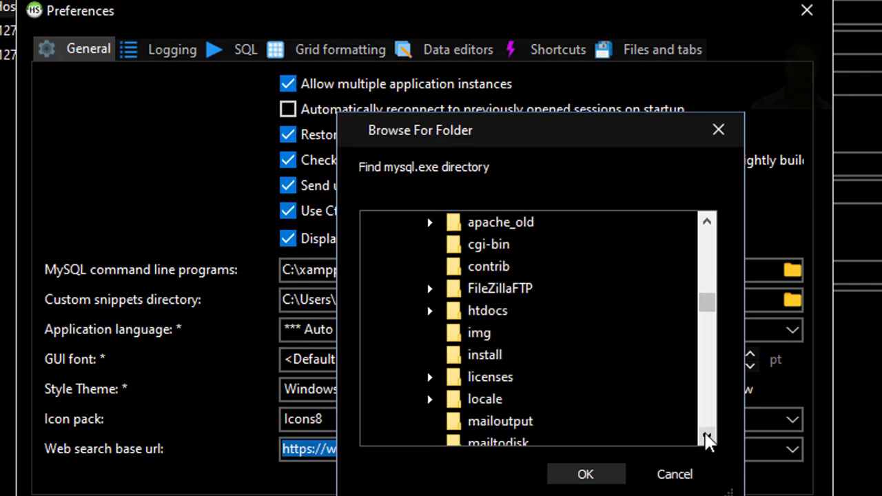
pyautogui.click(708, 437)
pyautogui.click(707, 437)
pyautogui.click(707, 437)
pyautogui.click(708, 438)
pyautogui.click(708, 438)
pyautogui.click(707, 437)
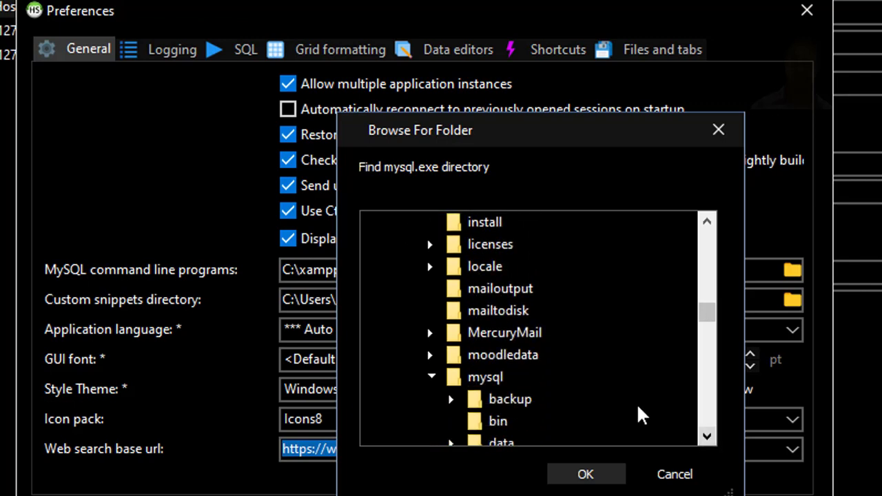
pyautogui.click(489, 383)
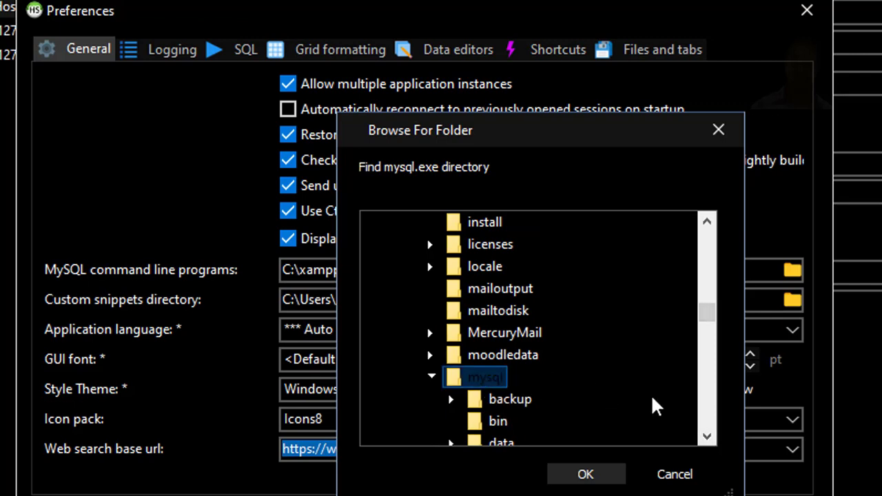
# Choose the bin folder inside mysql as the directory for the MySQL command line programs.
pyautogui.click(707, 436)
pyautogui.click(707, 436)
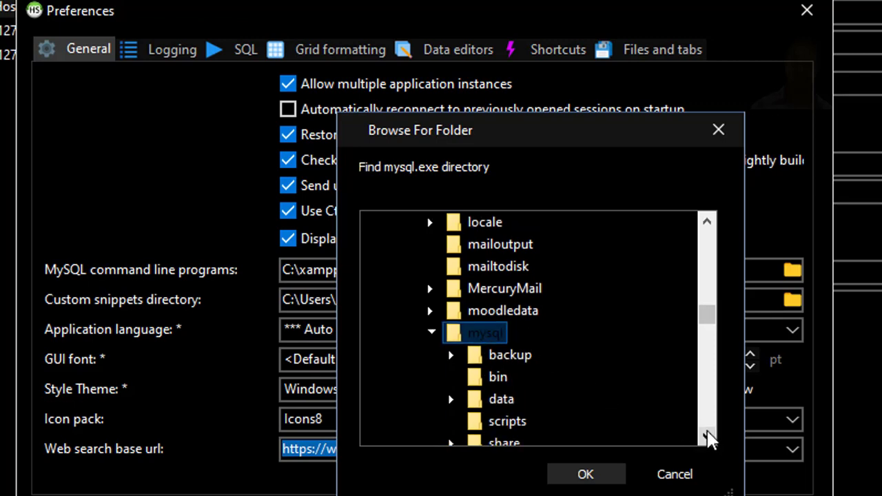
pyautogui.click(494, 383)
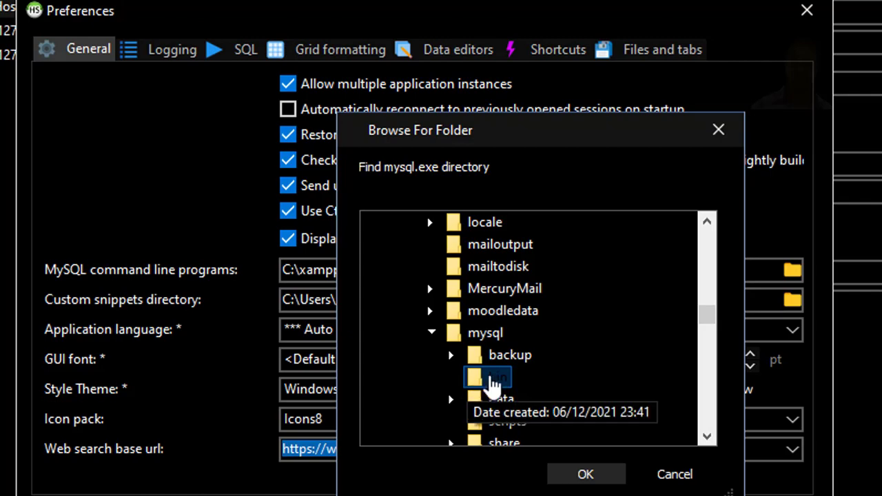
pyautogui.click(587, 474)
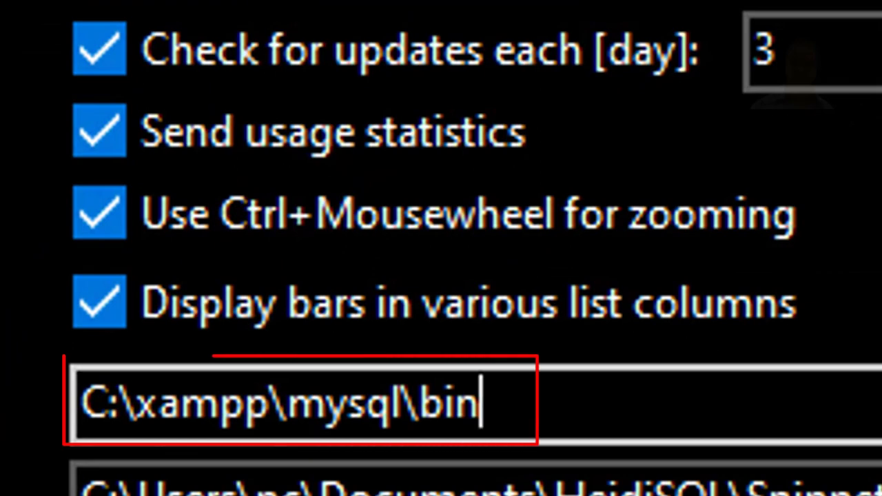
# Apply the C:\xampp\mysql\bin path and close the preferences.
pyautogui.moveTo(482, 403); pyautogui.dragTo(95, 386)
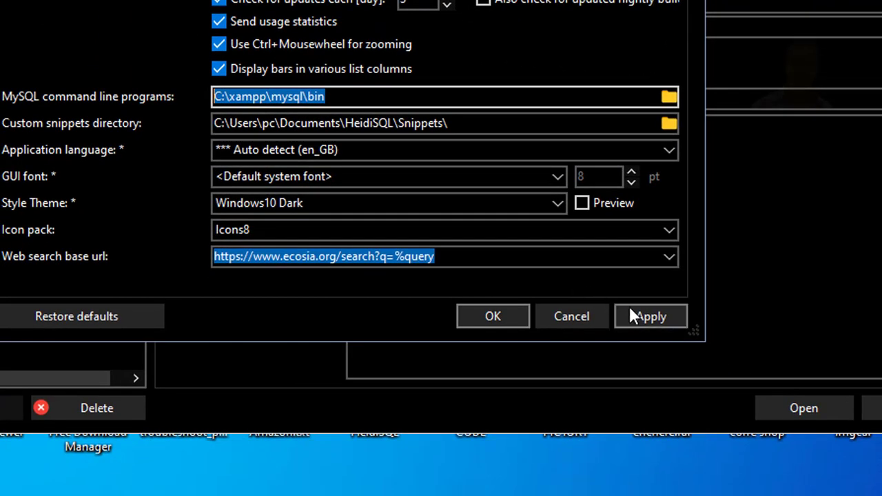
pyautogui.click(638, 313)
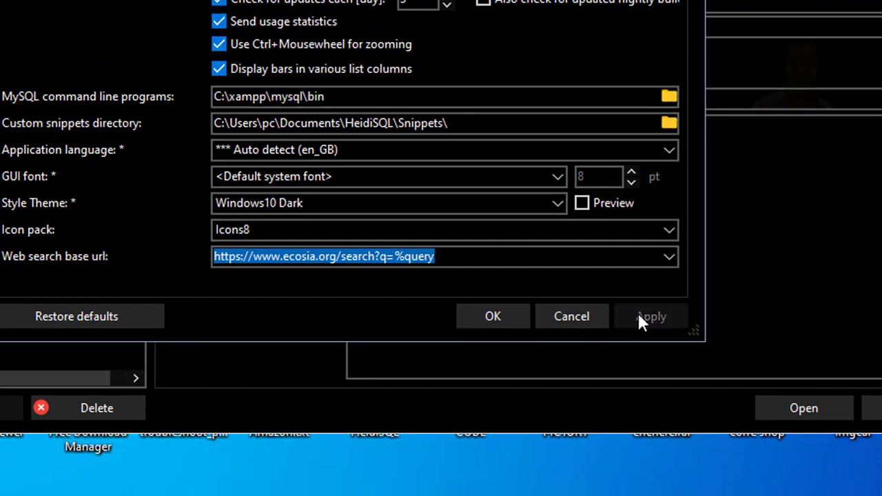
pyautogui.click(495, 314)
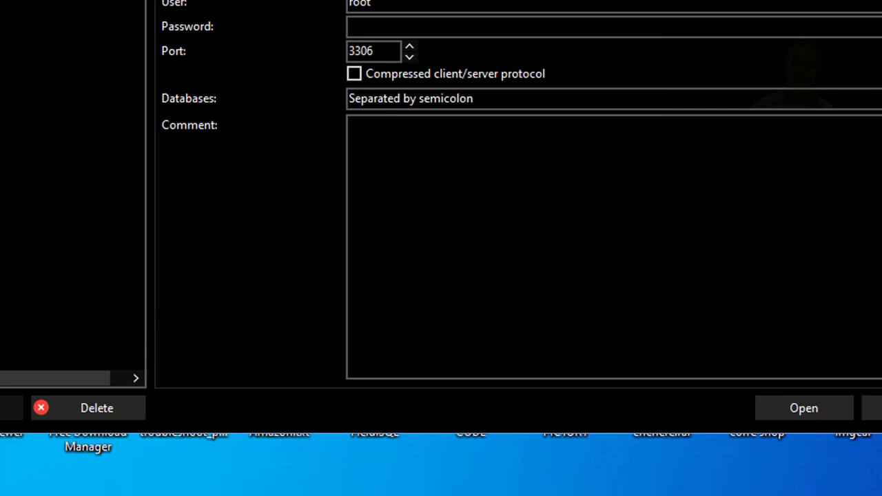
# Switch to the XAMPP Control Panel, start the MySQL module, check its status and minimize the panel.
pyautogui.click(216, 20)
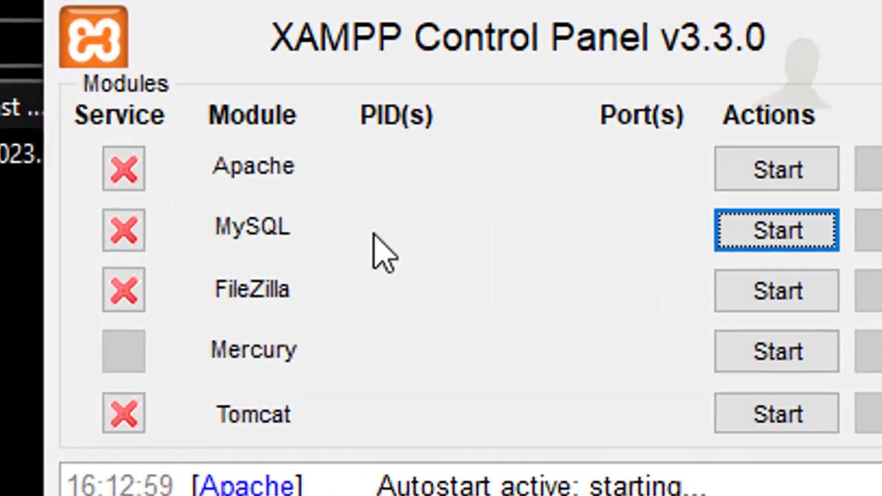
pyautogui.click(781, 235)
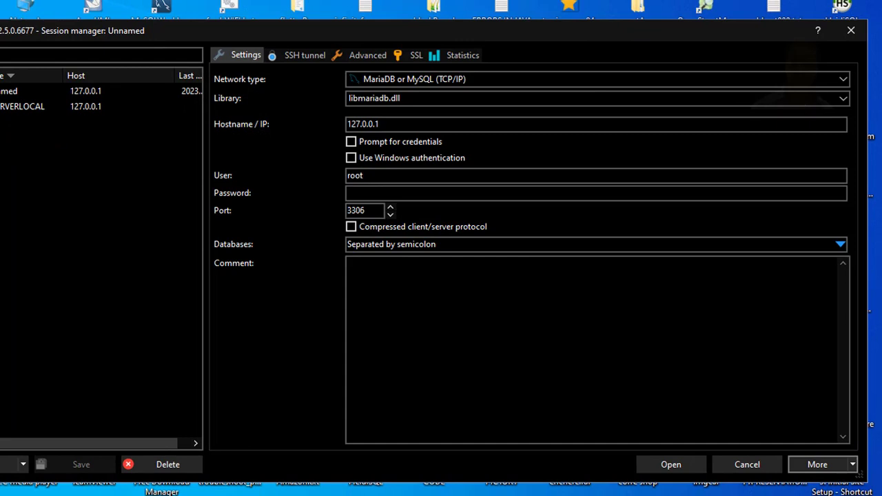
pyautogui.moveTo(346, 2)
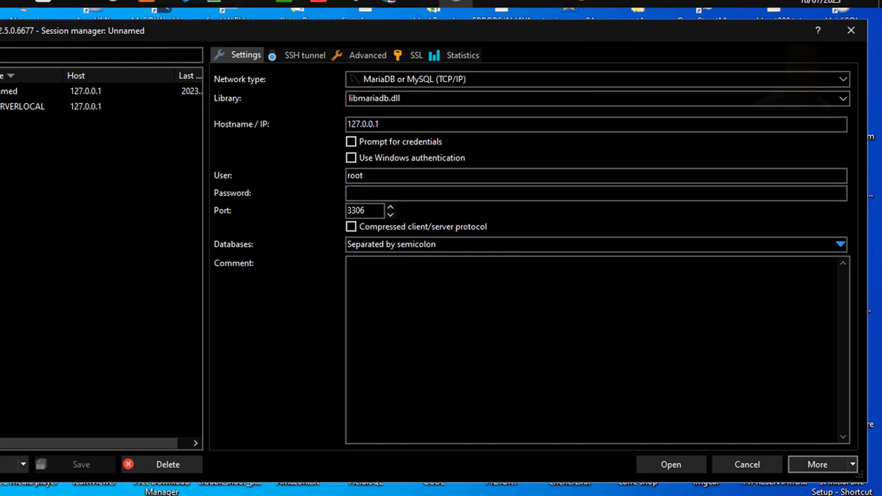
pyautogui.click(146, 4)
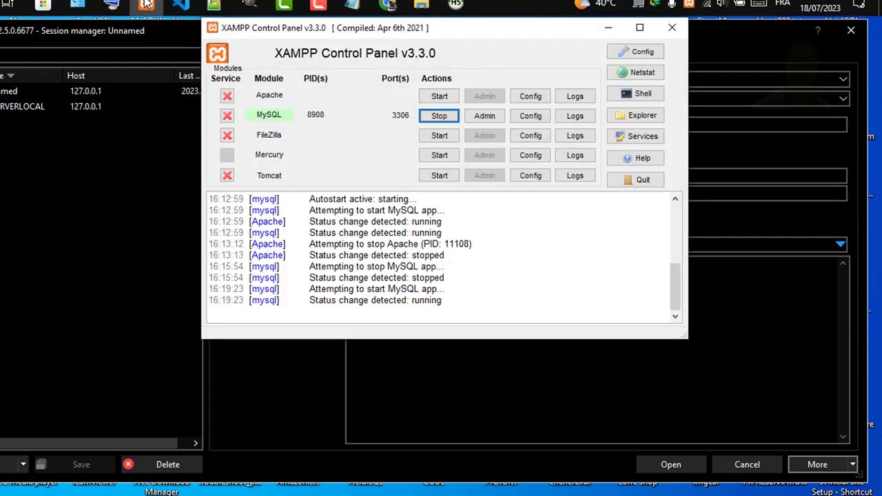
pyautogui.click(609, 28)
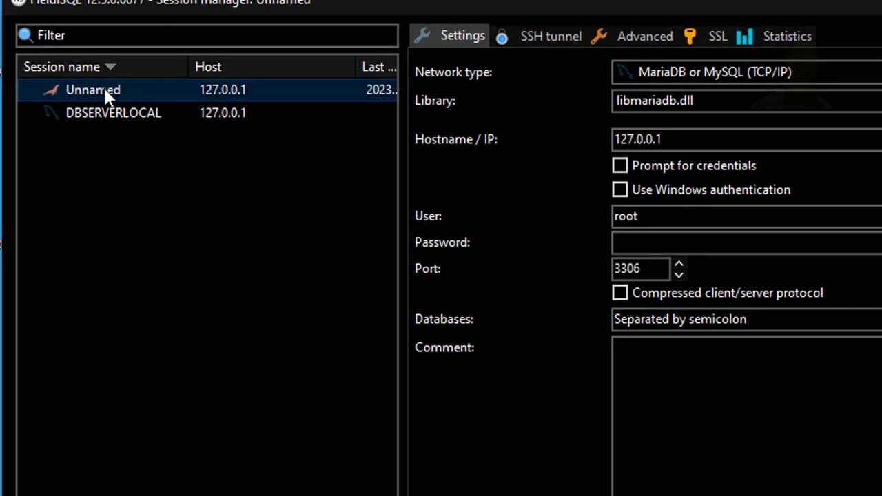
# Try to open the Unnamed session as root with an empty password, and dismiss the error message.
pyautogui.click(103, 85)
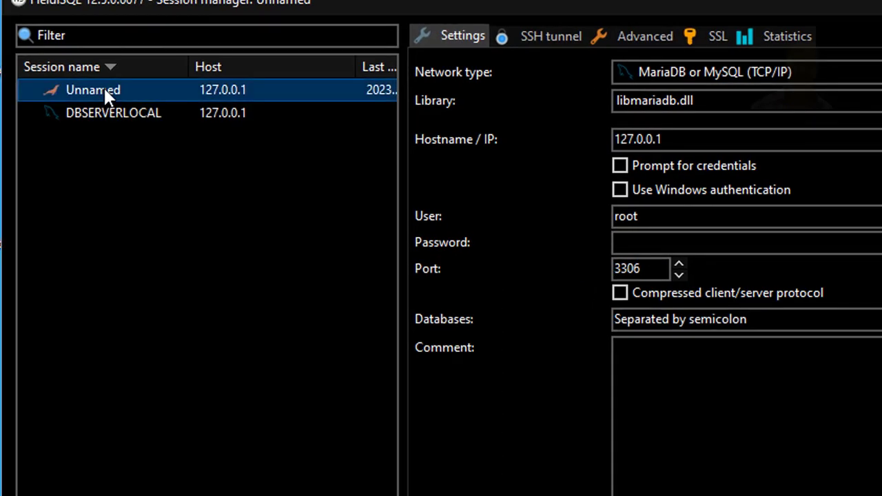
pyautogui.click(660, 238)
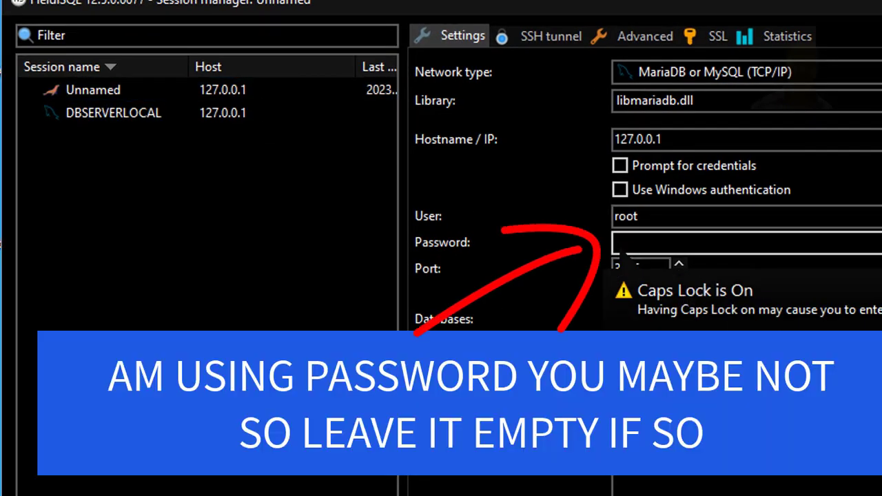
pyautogui.press('Return')
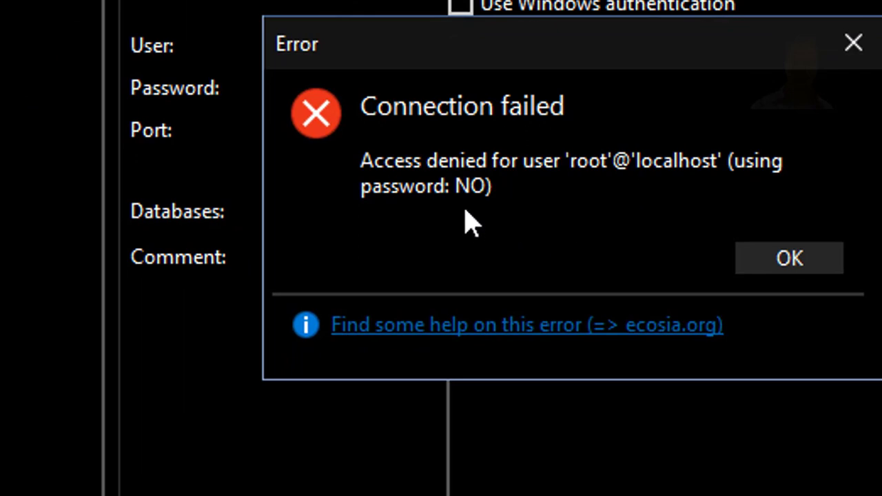
pyautogui.click(770, 264)
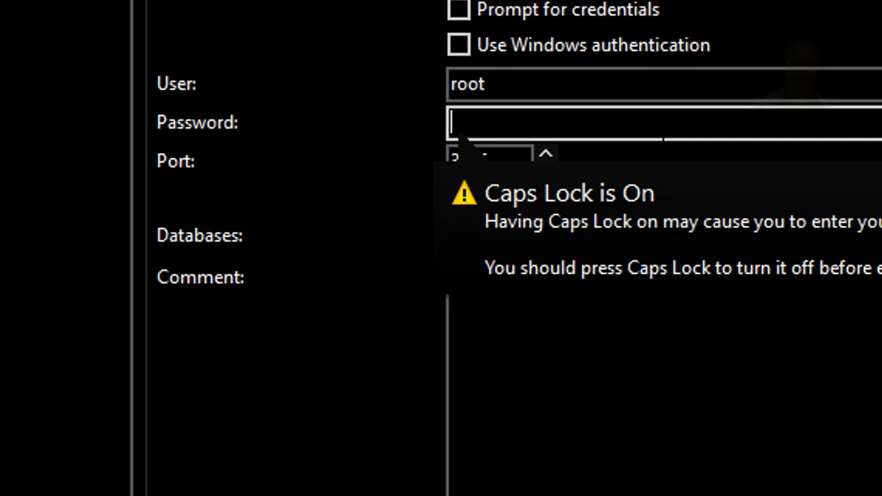
# Enter the root account's password for the Unnamed session and open the connection.
pyautogui.write('•')
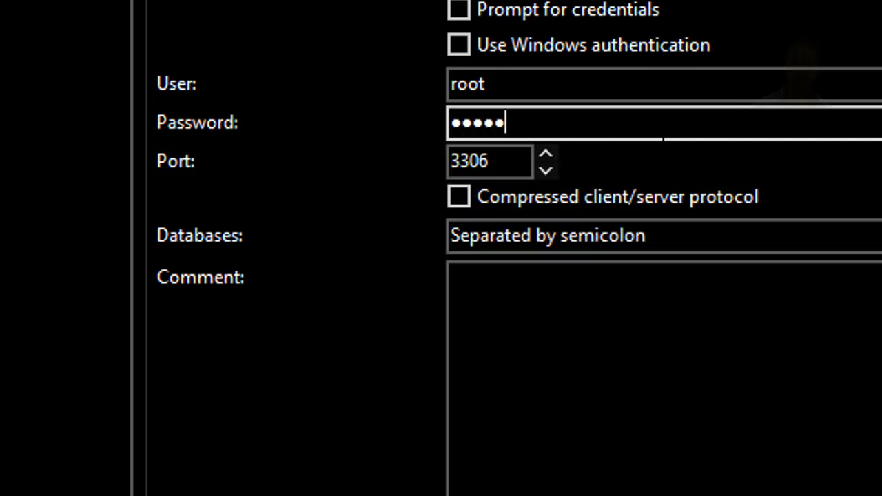
pyautogui.click(508, 414)
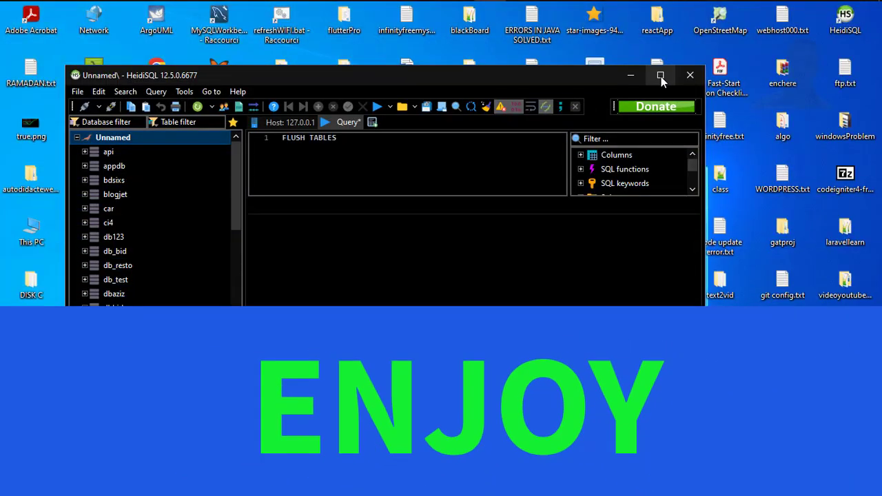
# Maximize the Unnamed session window, try to connect directly to the saved DBSERVERLOCAL session, and dismiss the error message.
pyautogui.click(661, 77)
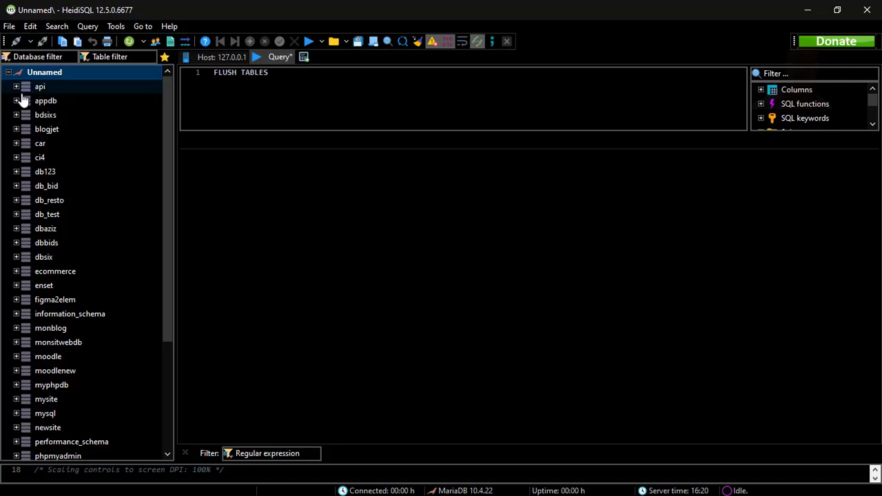
pyautogui.click(9, 26)
pyautogui.moveTo(41, 55)
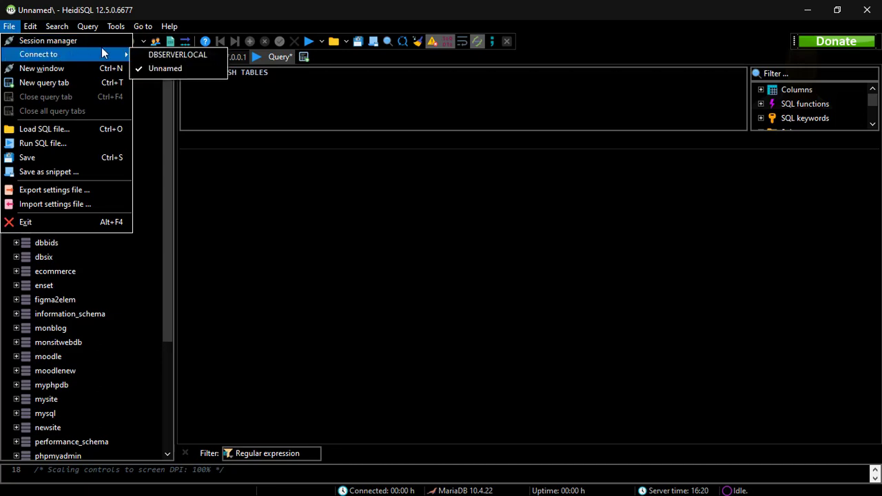
pyautogui.click(177, 55)
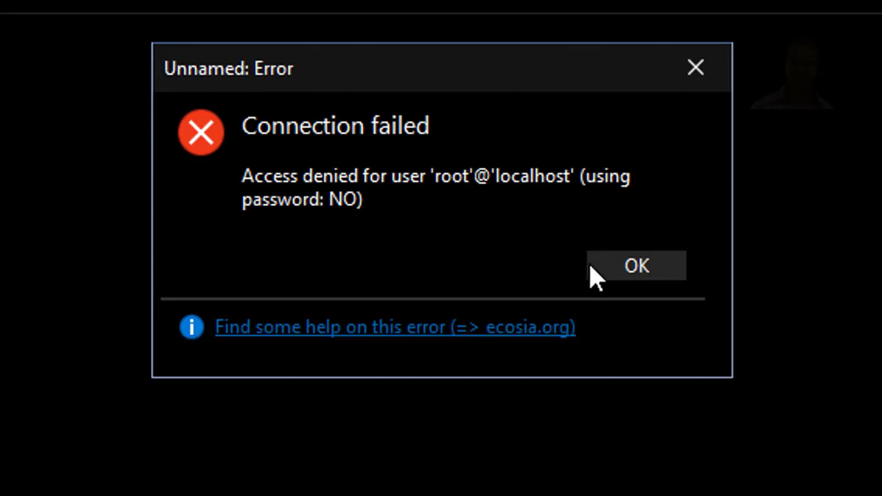
pyautogui.click(642, 278)
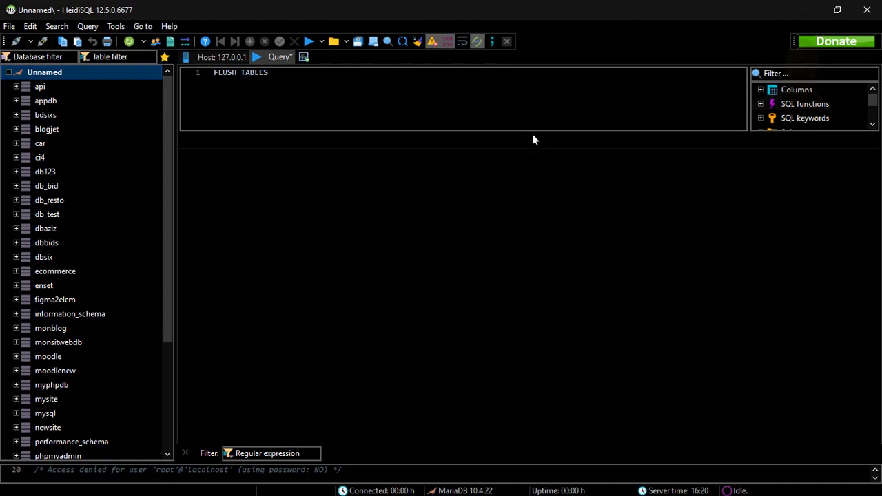
# Enlarge the query editor pane downward over the results area.
pyautogui.moveTo(531, 132); pyautogui.dragTo(525, 296)
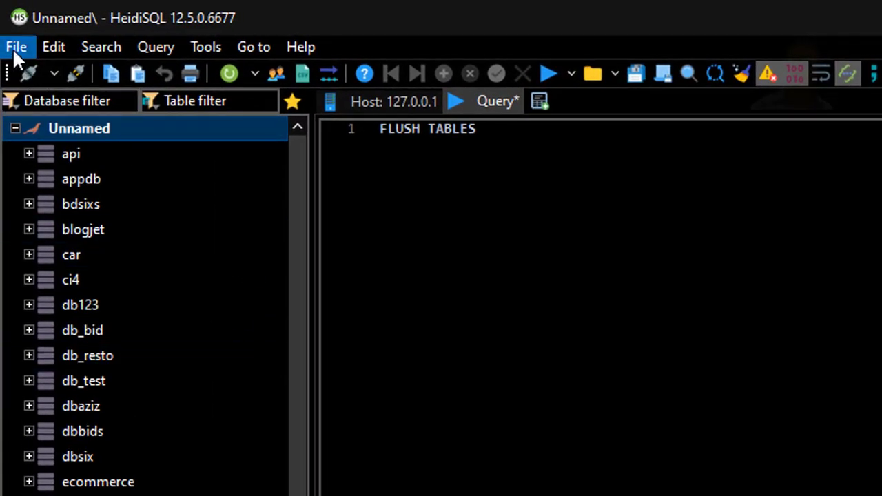
pyautogui.click(16, 48)
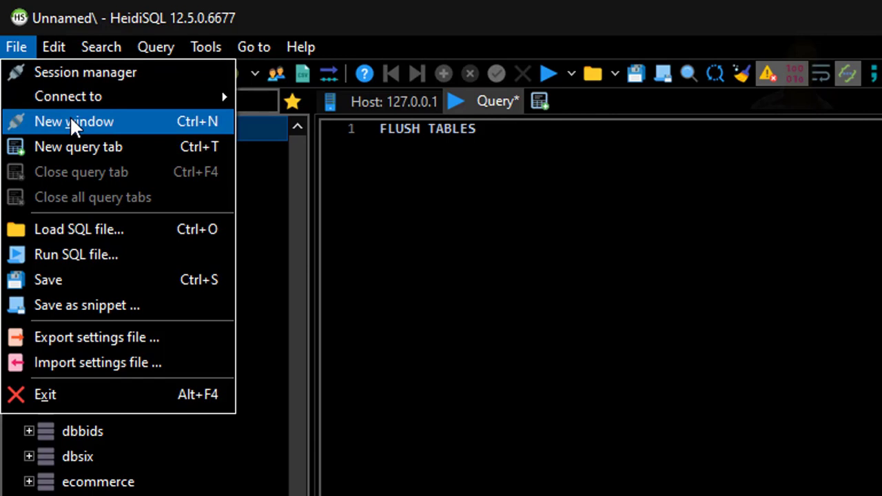
pyautogui.press('Escape')
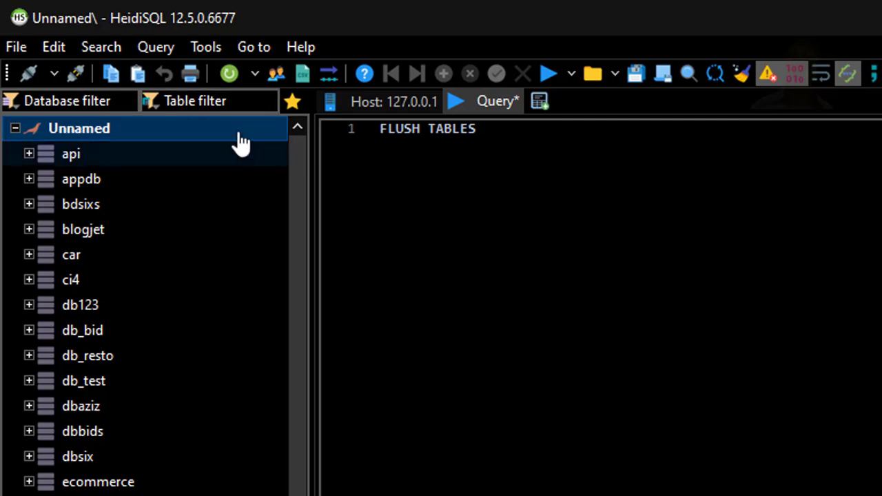
# Select DBSERVERLOCAL in the session manager, try to open it as root with an empty password, and dismiss the error message.
pyautogui.click(15, 63)
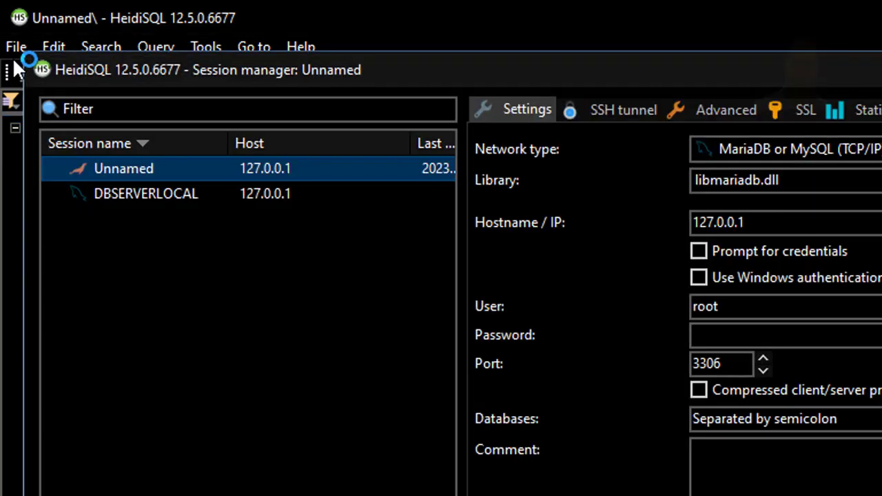
pyautogui.click(144, 194)
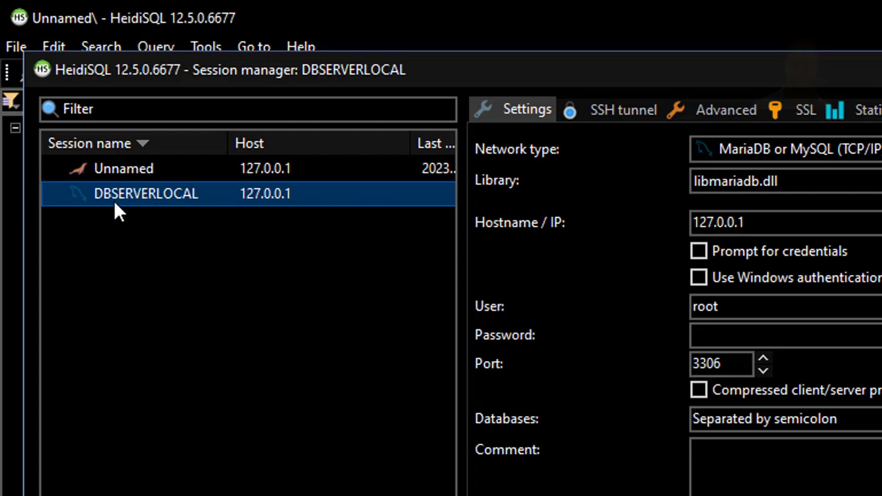
pyautogui.click(738, 335)
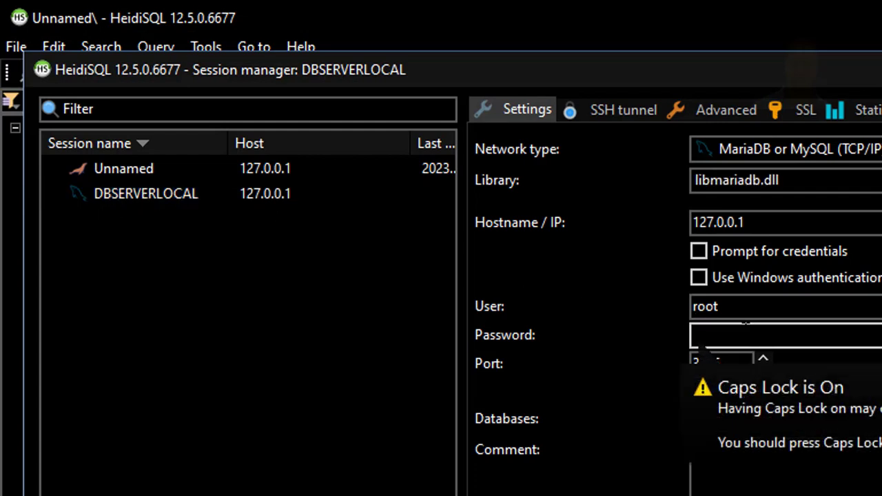
pyautogui.press('Return')
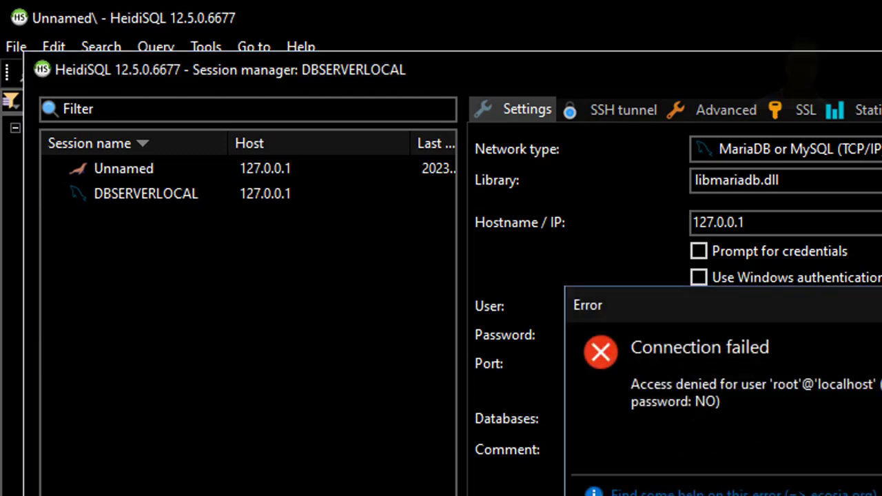
pyautogui.press('Return')
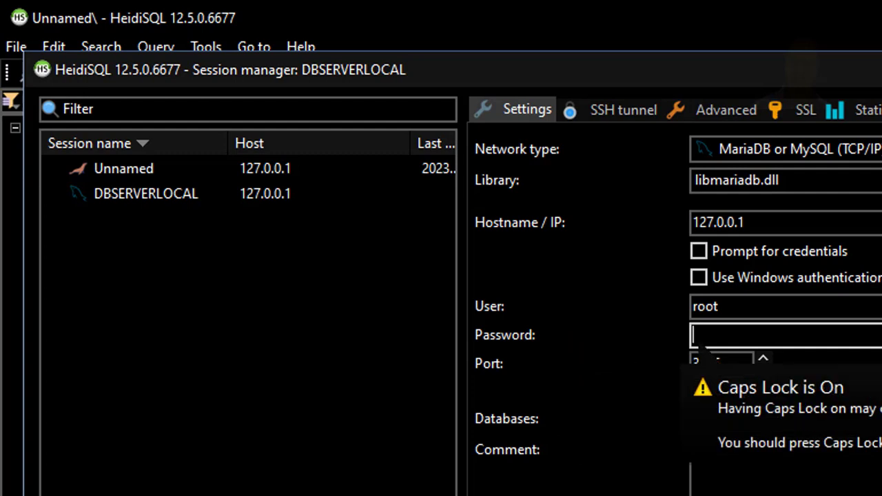
# Enter the root account's password for the DBSERVERLOCAL session and open the connection.
pyautogui.write('•••••')
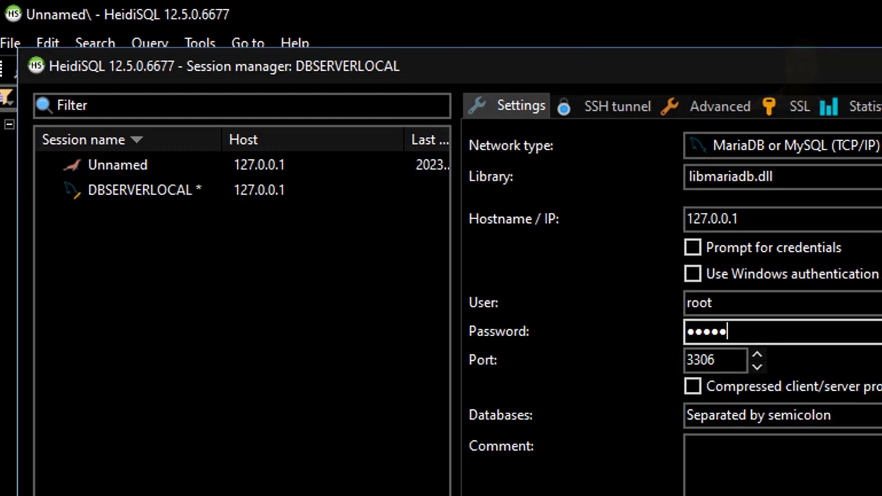
pyautogui.click(571, 372)
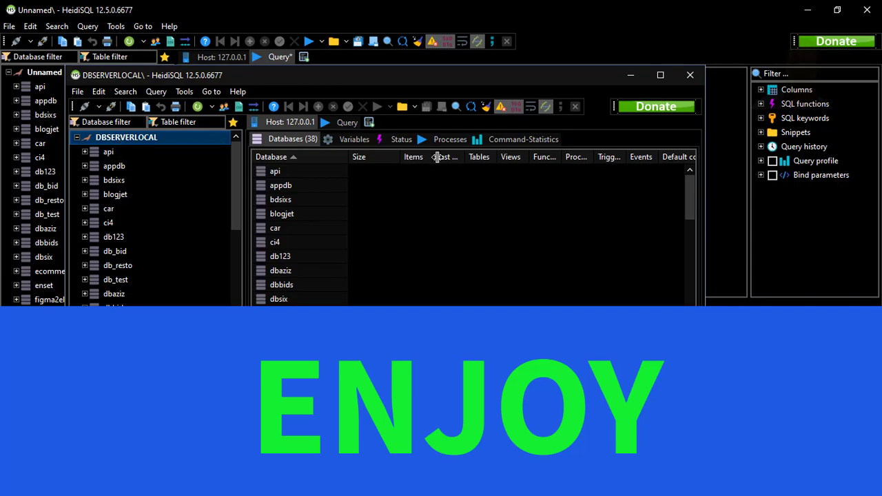
# Arrange the Unnamed and DBSERVERLOCAL session windows side by side, with DBSERVERLOCAL on the right half.
pyautogui.press('super+Right')
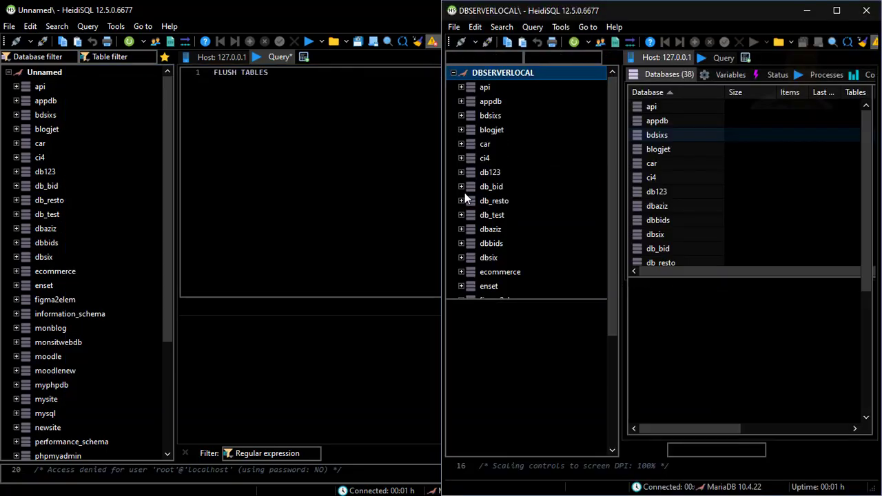
pyautogui.click(405, 224)
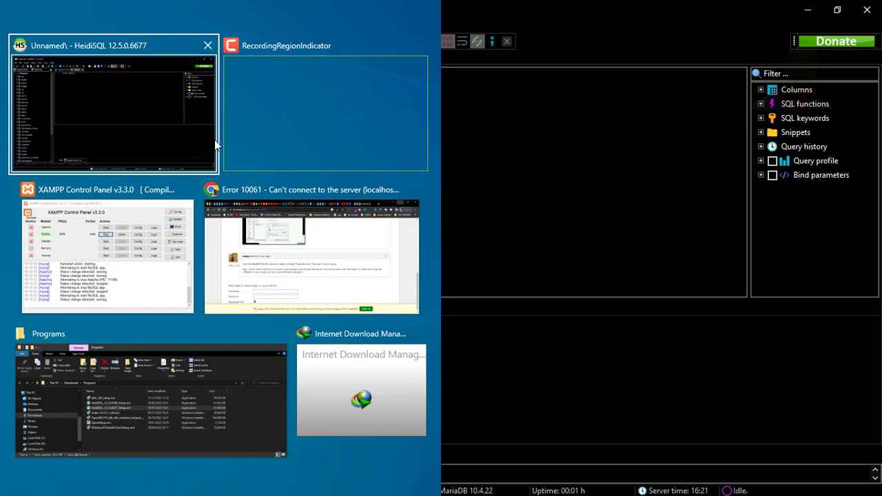
pyautogui.click(194, 143)
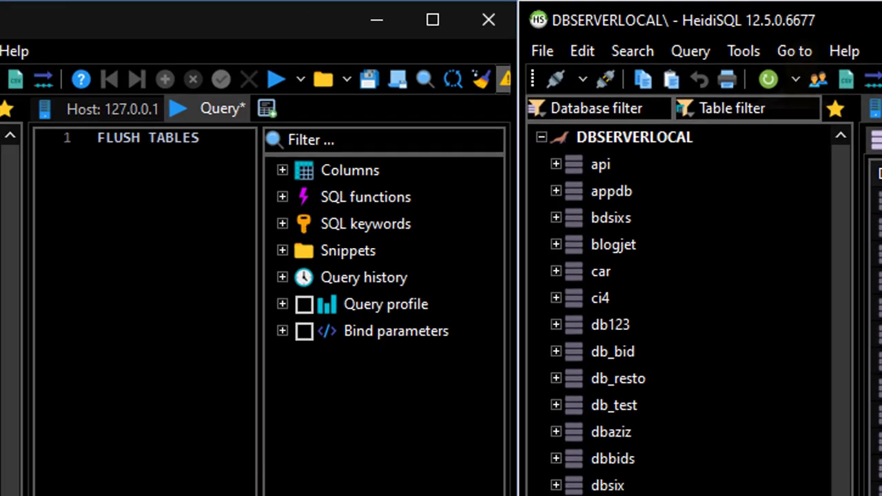
# Exit the Unnamed session window without saving its modified query, and exit the DBSERVERLOCAL window.
pyautogui.click(22, 45)
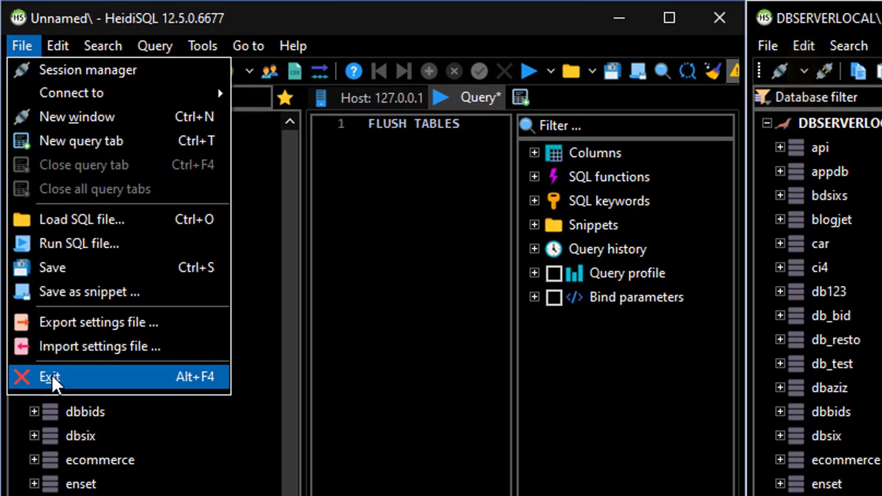
pyautogui.click(51, 379)
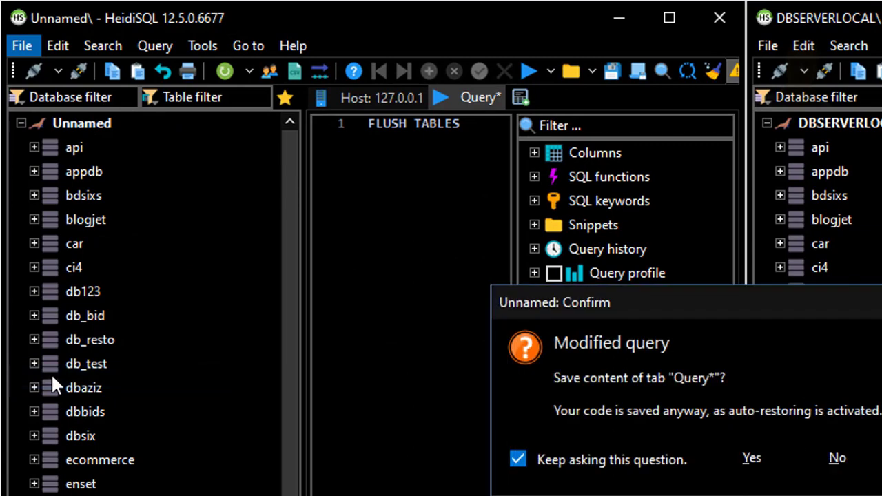
pyautogui.click(837, 458)
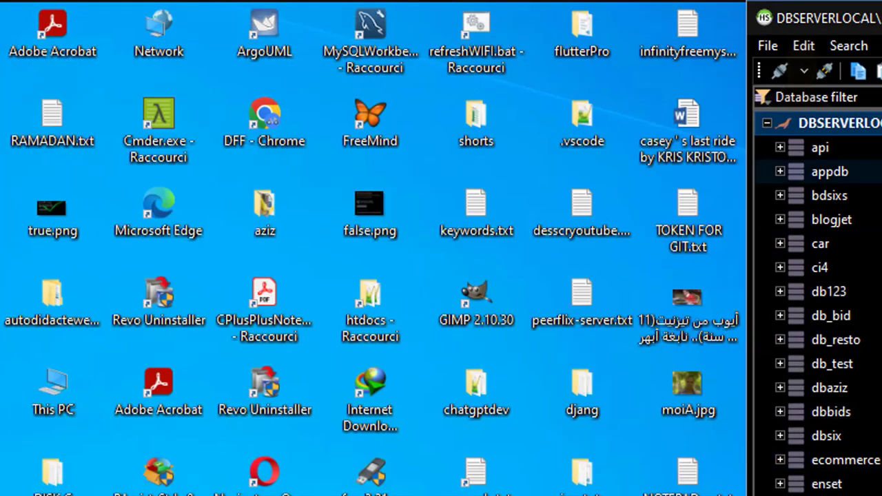
pyautogui.click(767, 47)
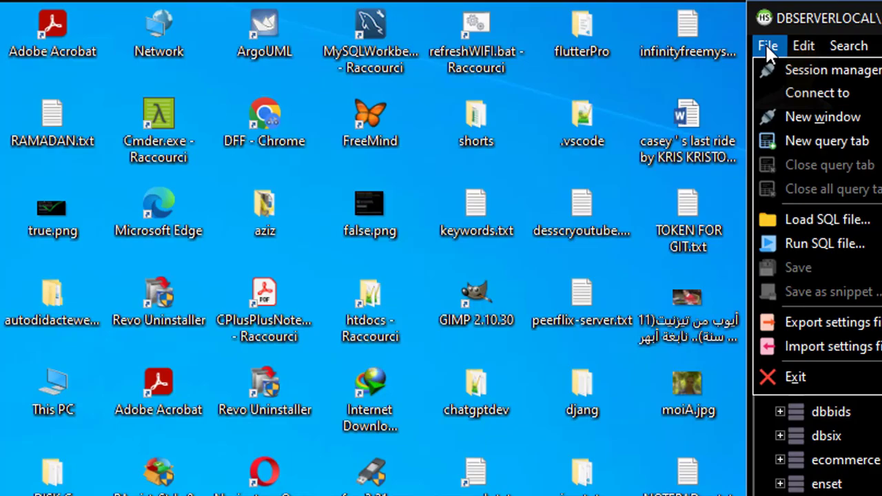
pyautogui.click(796, 378)
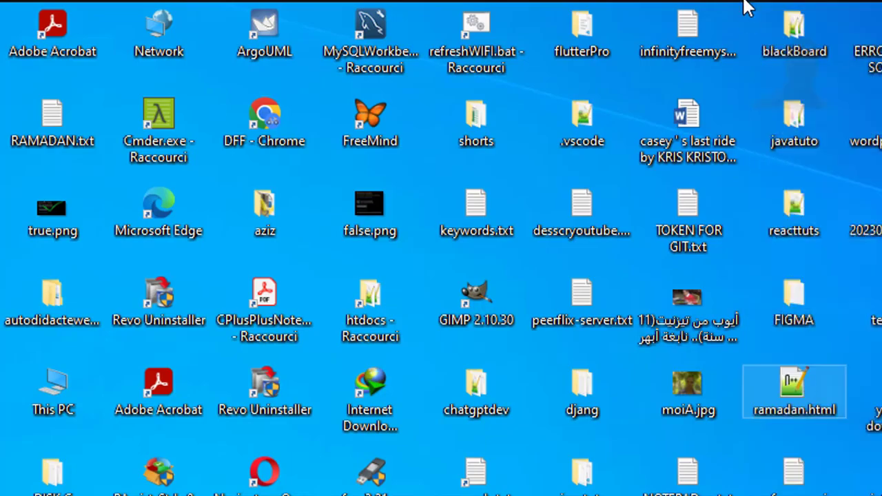